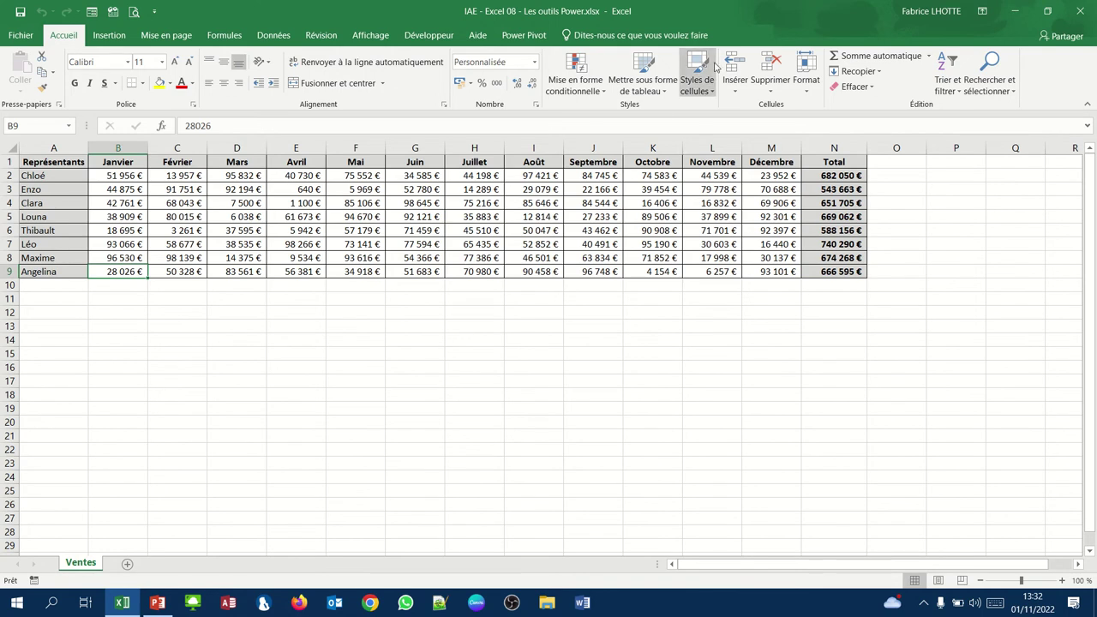
# Close the IAE - Excel 08 sales workbook to return to the desktop
pyautogui.click(1088, 19)
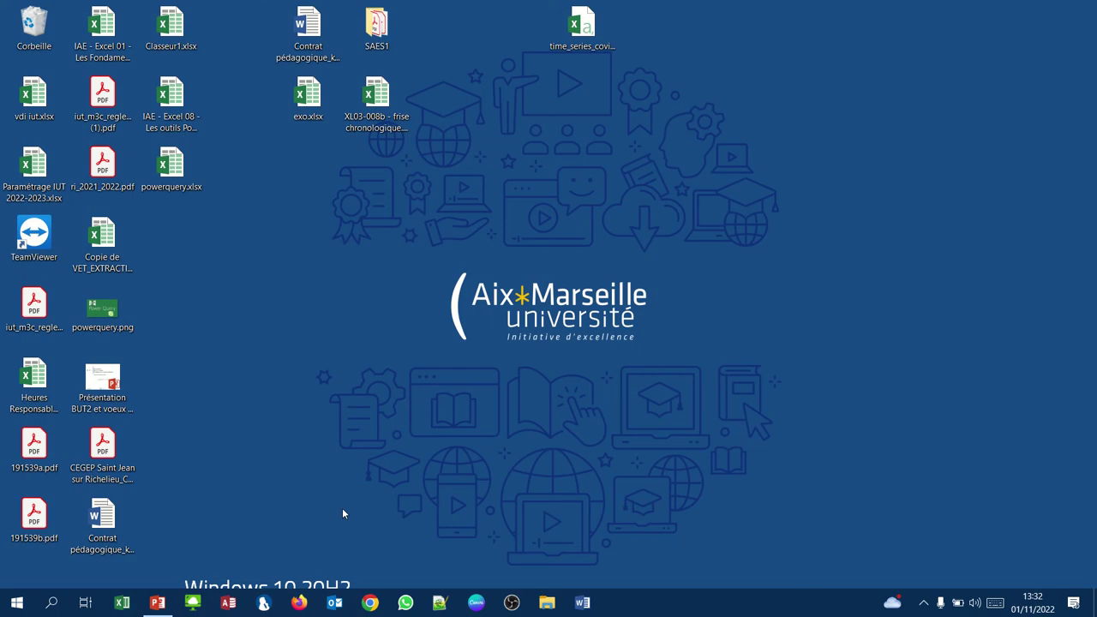
# Relaunch Excel with a new blank workbook and start importing data from another Excel workbook
pyautogui.click(121, 602)
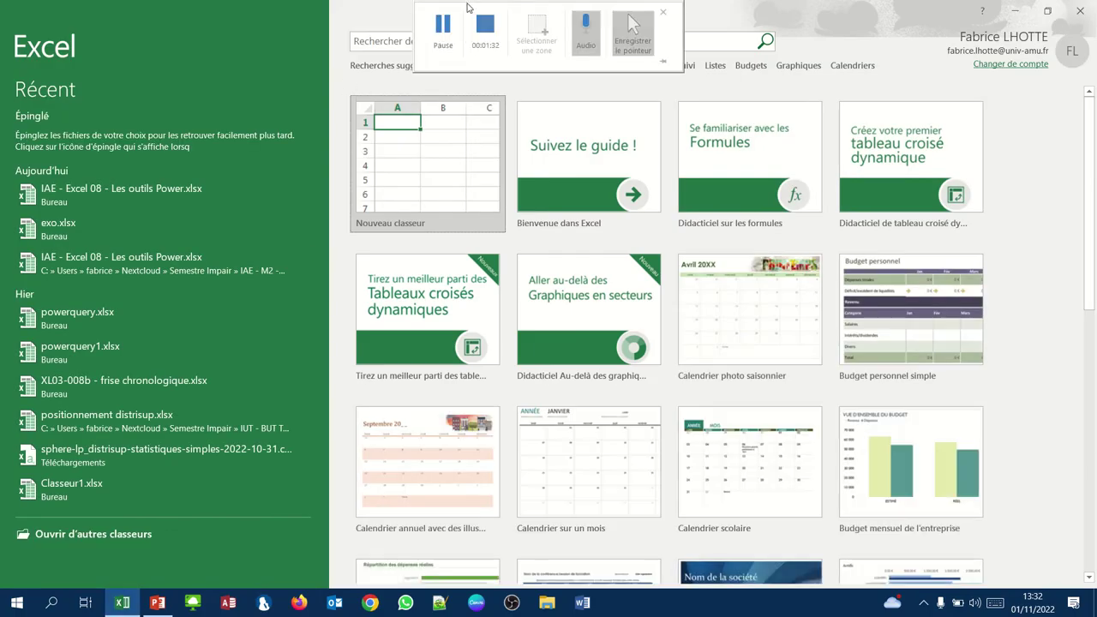
pyautogui.click(401, 178)
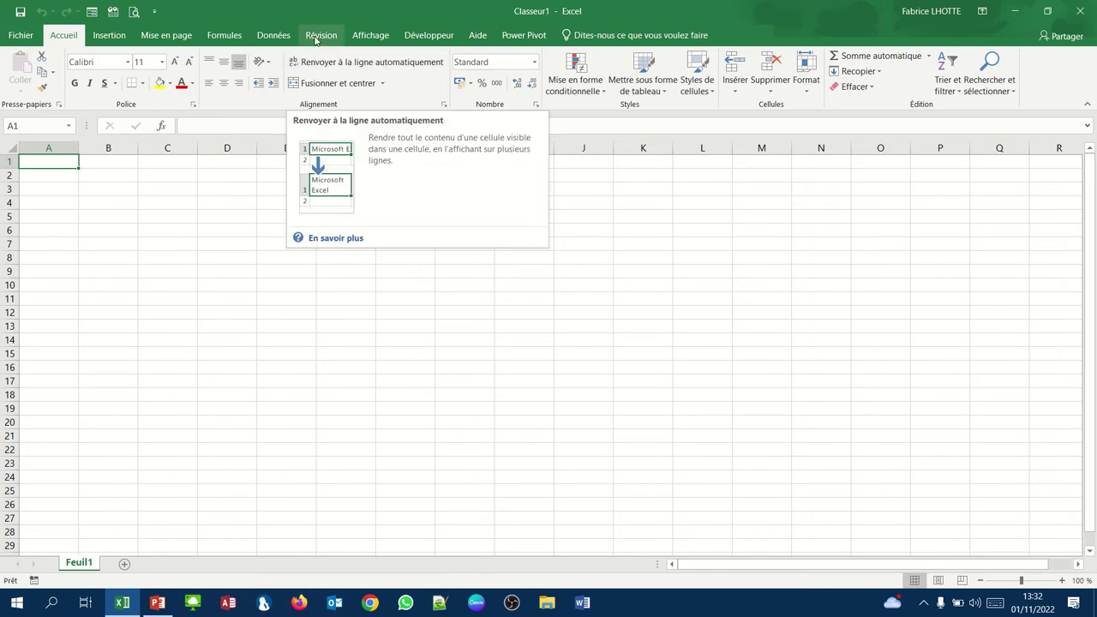
pyautogui.click(274, 36)
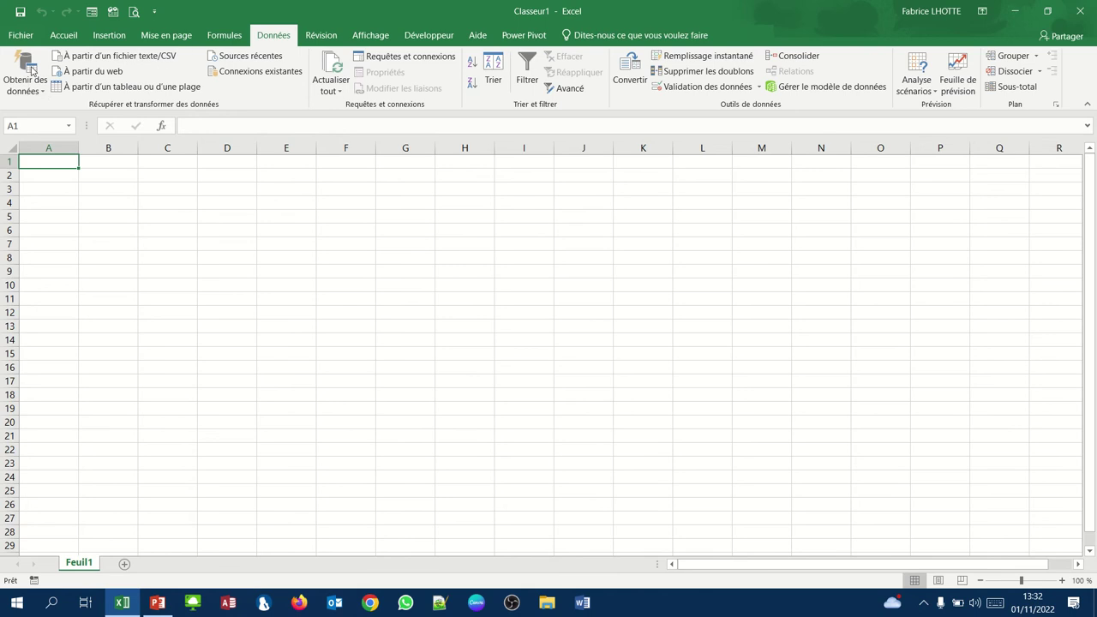
pyautogui.click(31, 70)
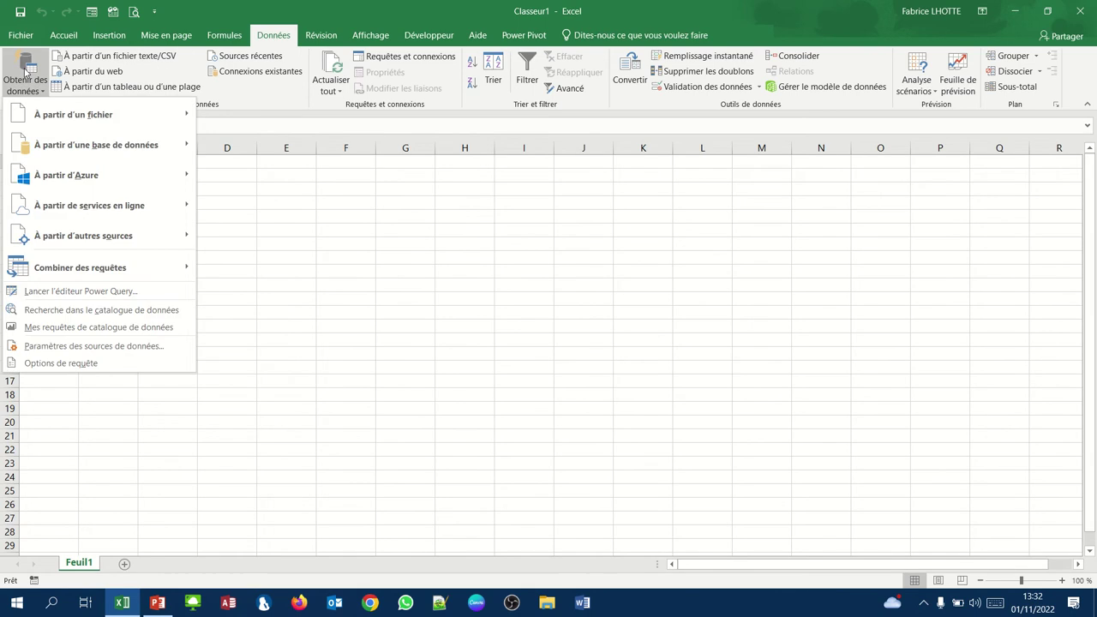
pyautogui.moveTo(53, 116)
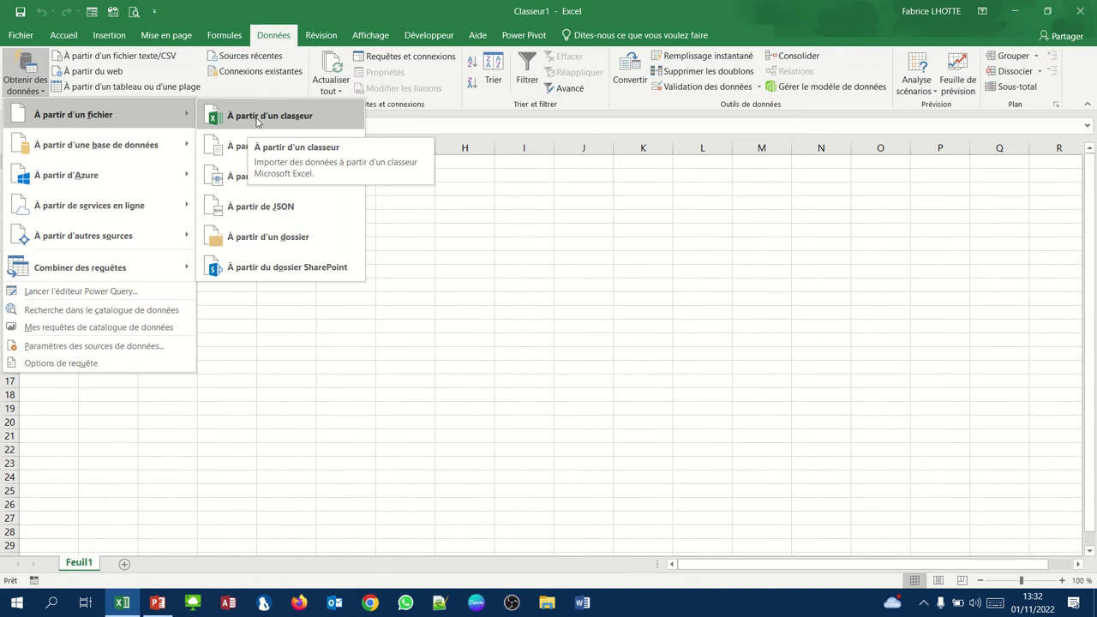
pyautogui.click(255, 117)
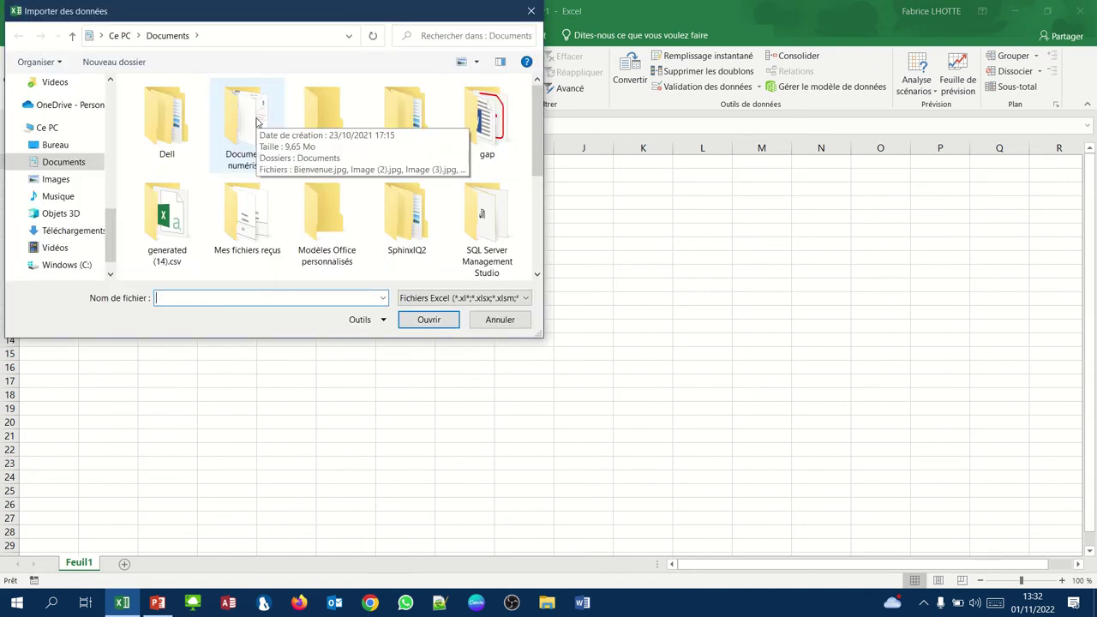
# Open IAE - Excel 08 - Les outils Power.xlsx from the desktop and edit its Ventes table
pyautogui.click(57, 145)
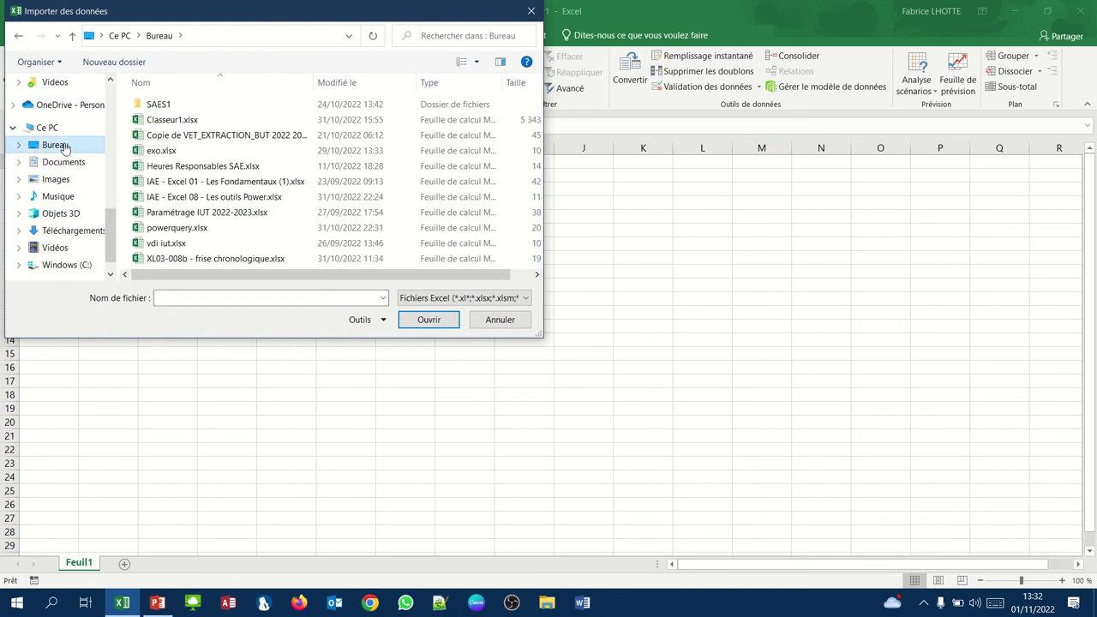
pyautogui.click(175, 199)
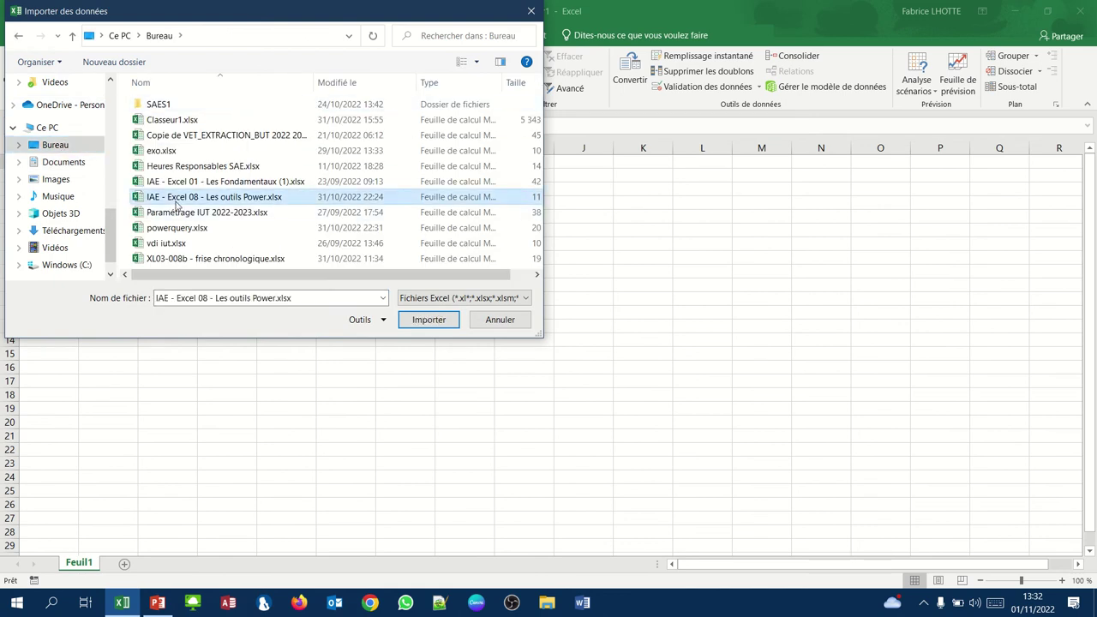
pyautogui.doubleClick(176, 203)
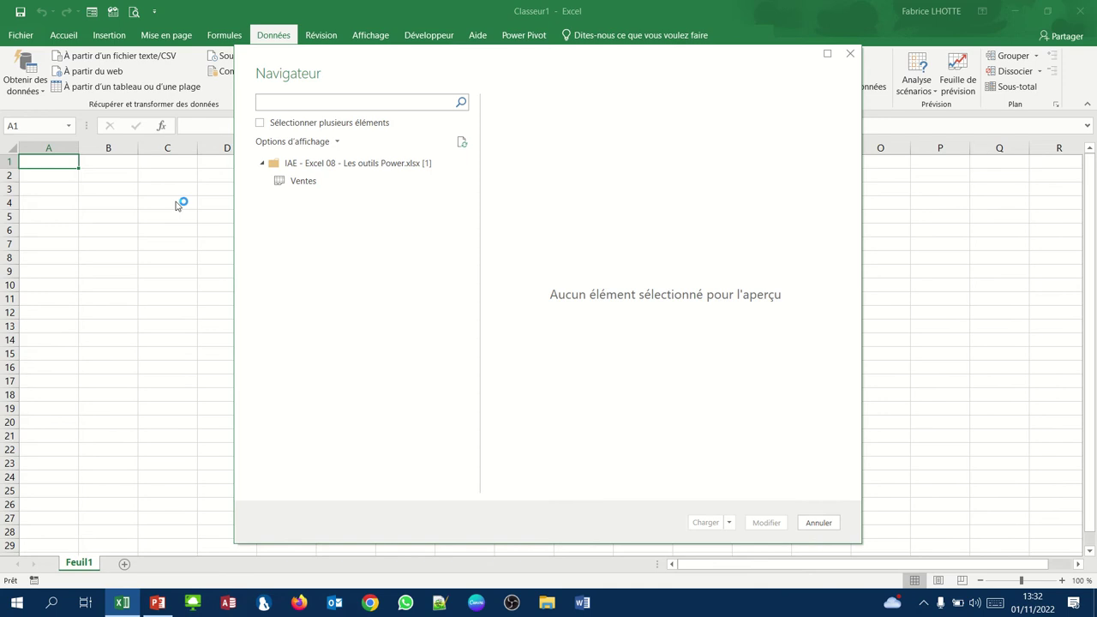
pyautogui.click(289, 182)
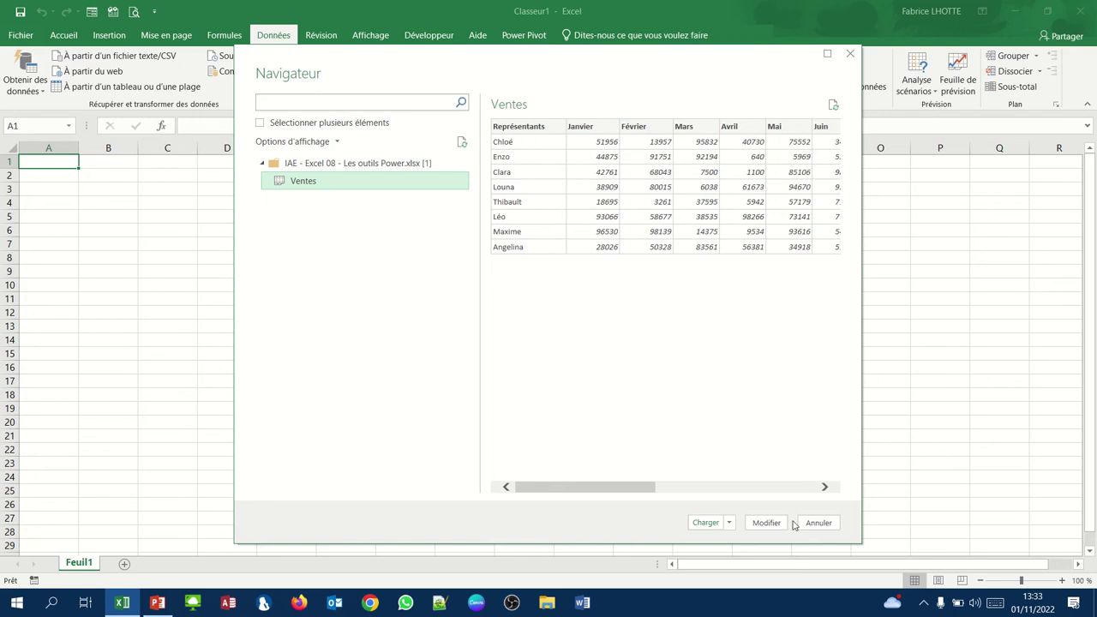
pyautogui.click(768, 524)
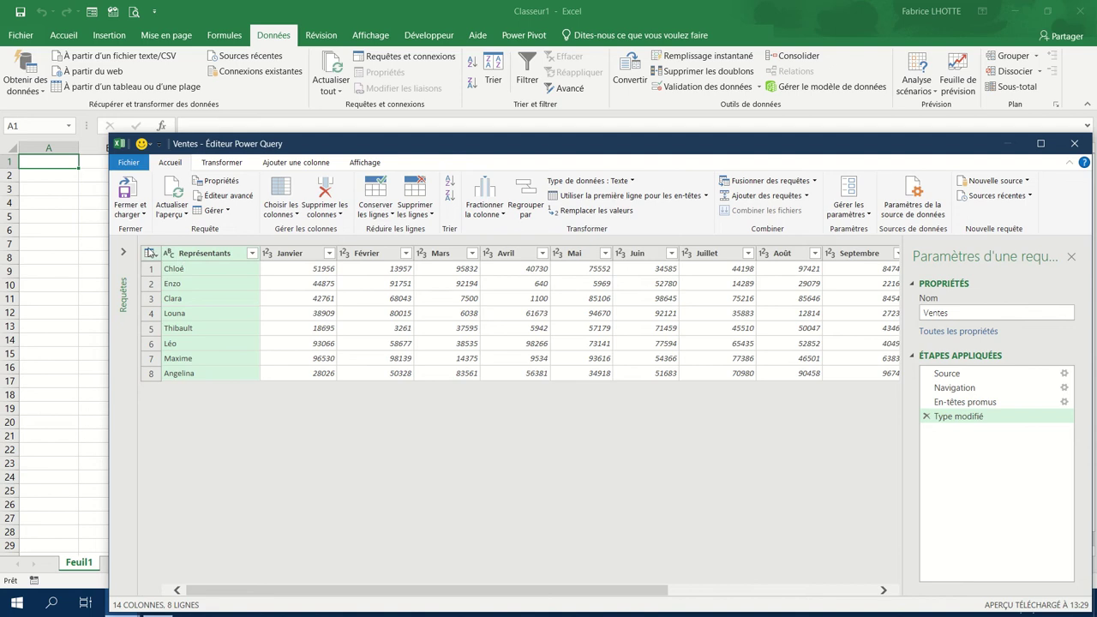
pyautogui.click(266, 257)
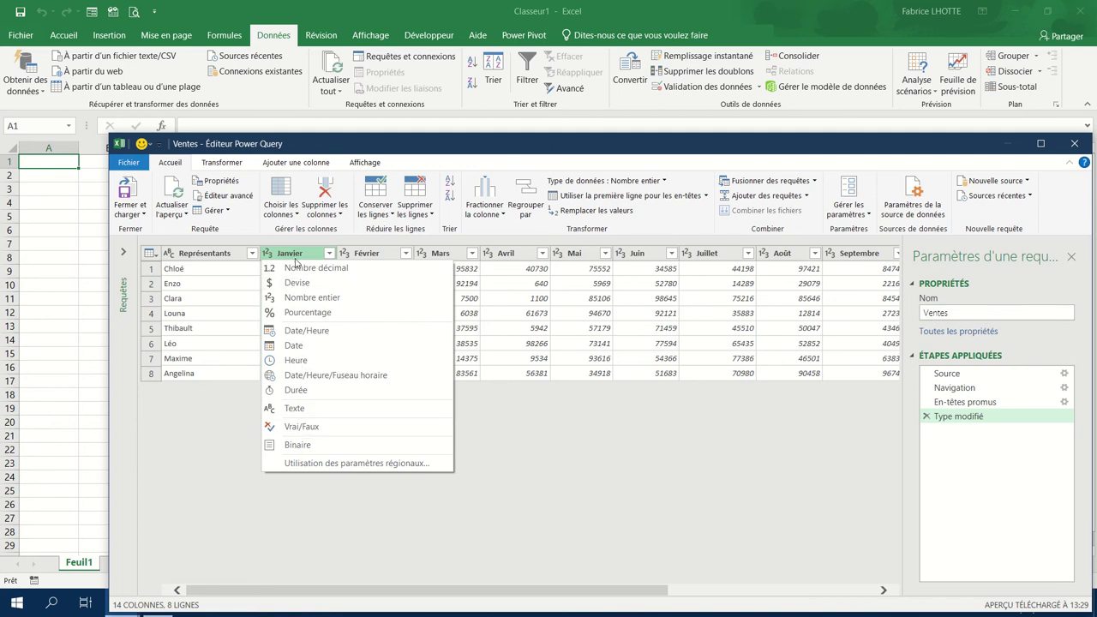
pyautogui.click(241, 274)
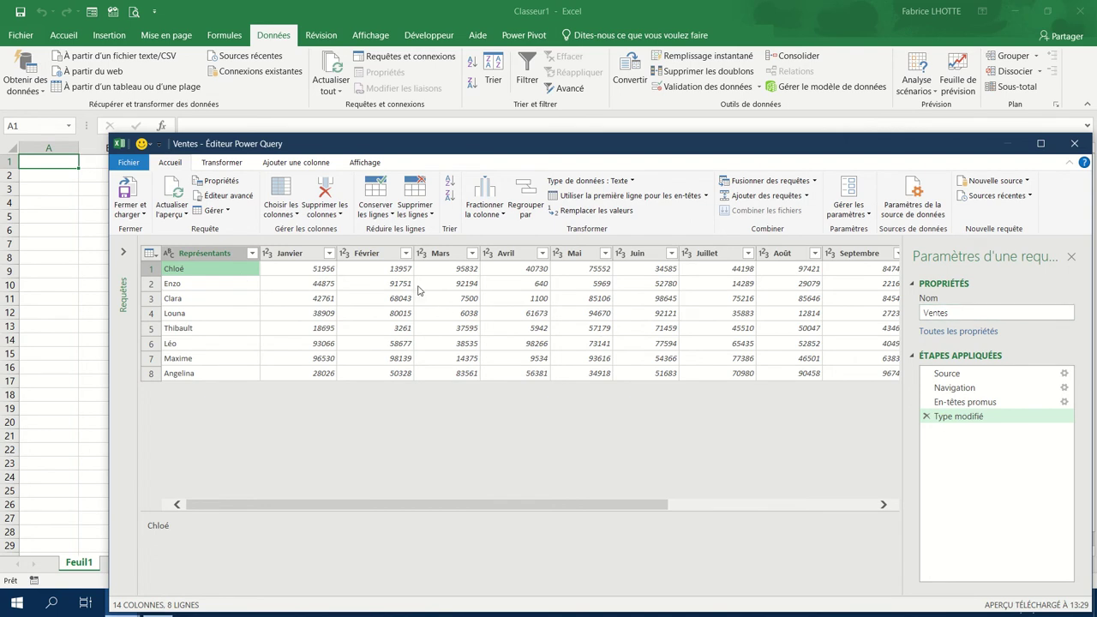
pyautogui.hscroll(3, 624, 309)
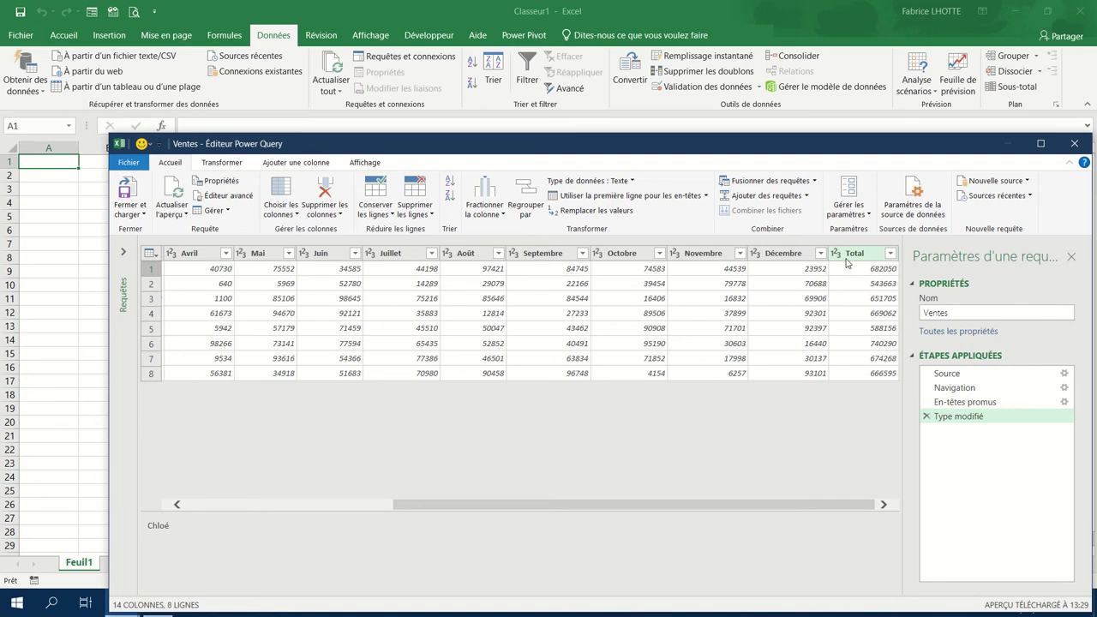
pyautogui.click(847, 259)
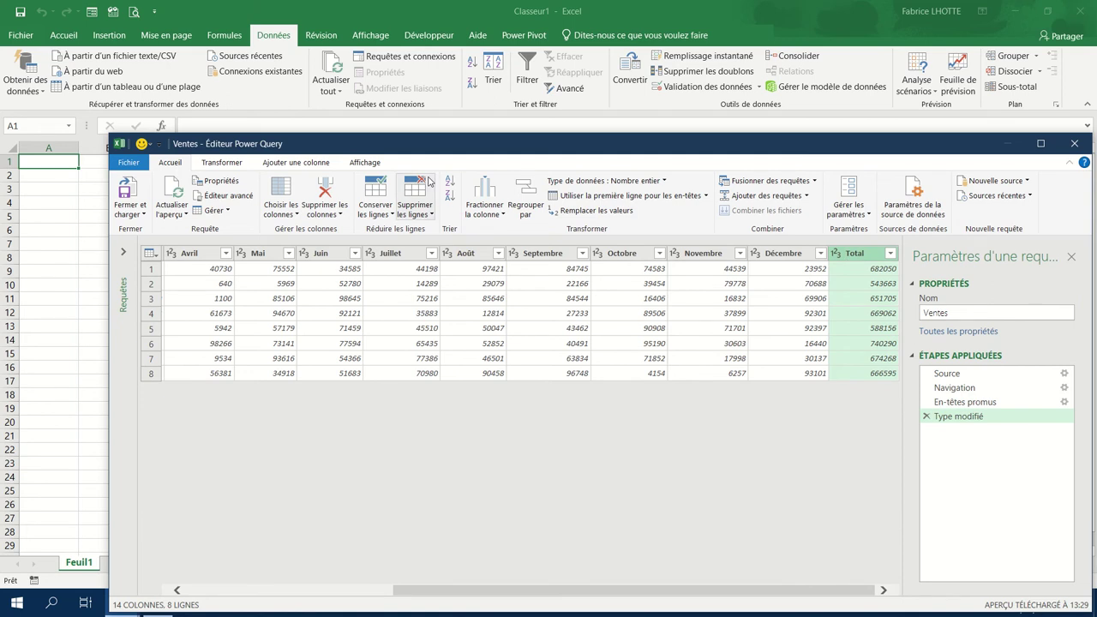
pyautogui.click(323, 189)
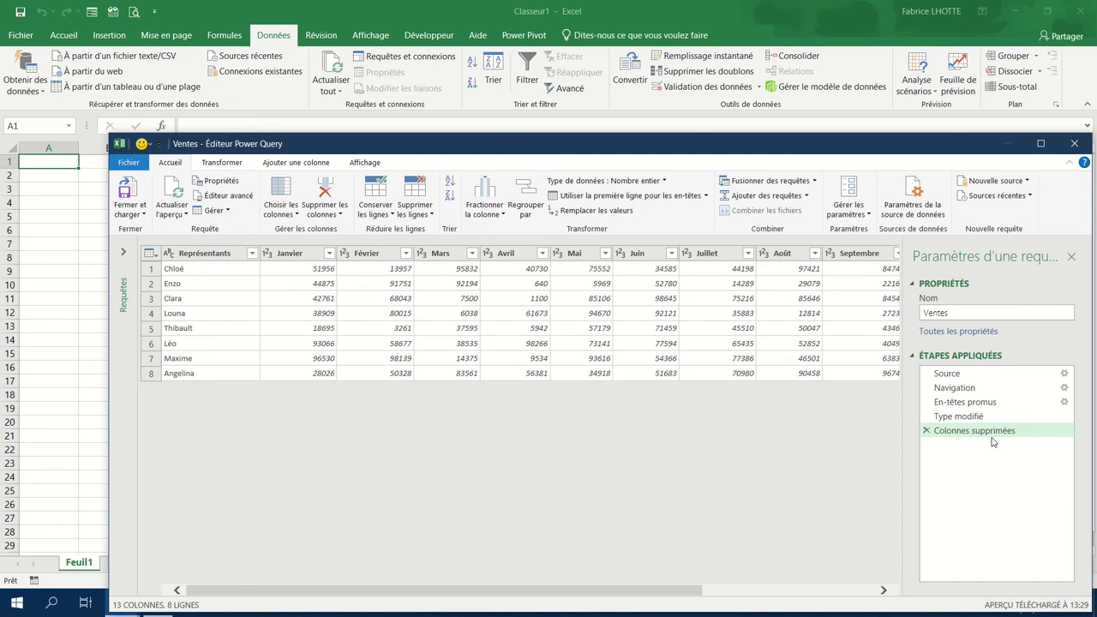
pyautogui.click(926, 430)
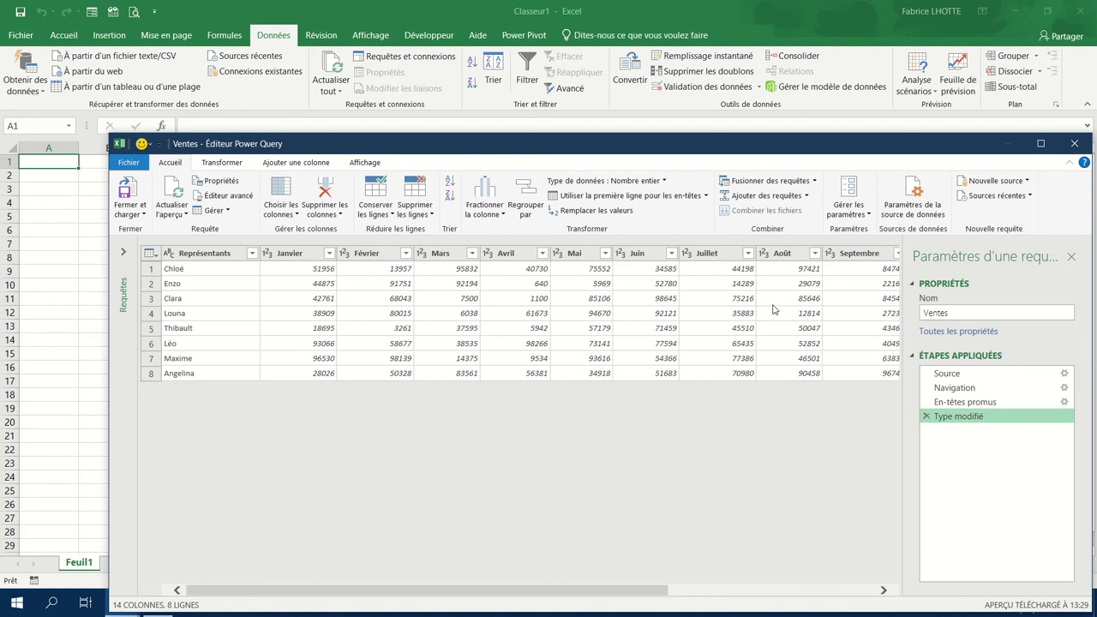
# Delete the Total column from the Ventes query, then select the Représentants column
pyautogui.hscroll(5, 737, 349)
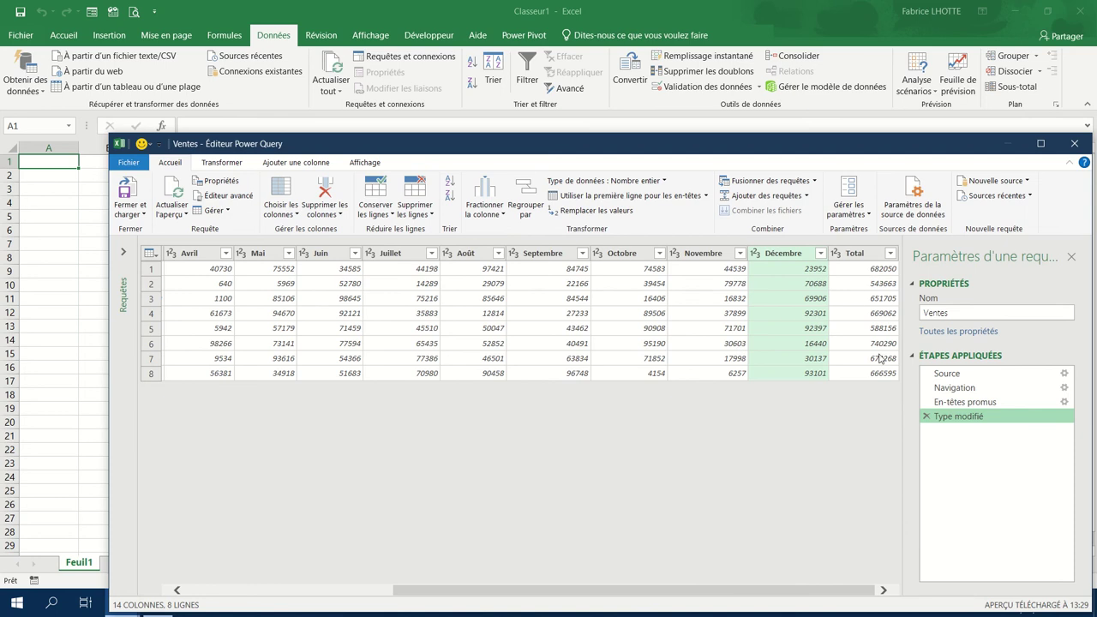
pyautogui.click(872, 256)
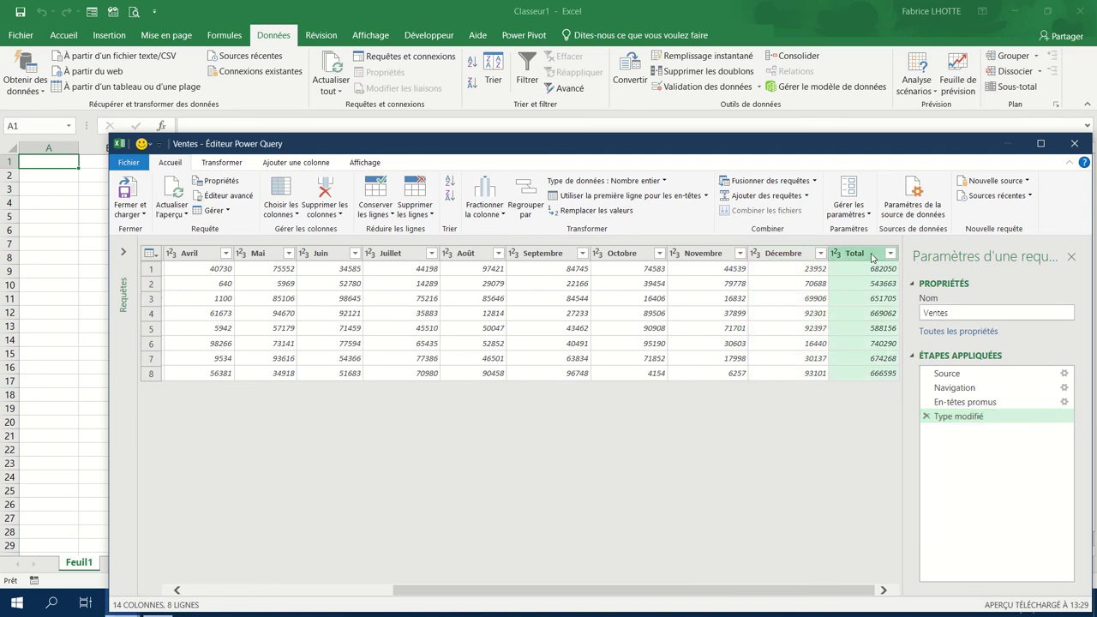
pyautogui.click(320, 197)
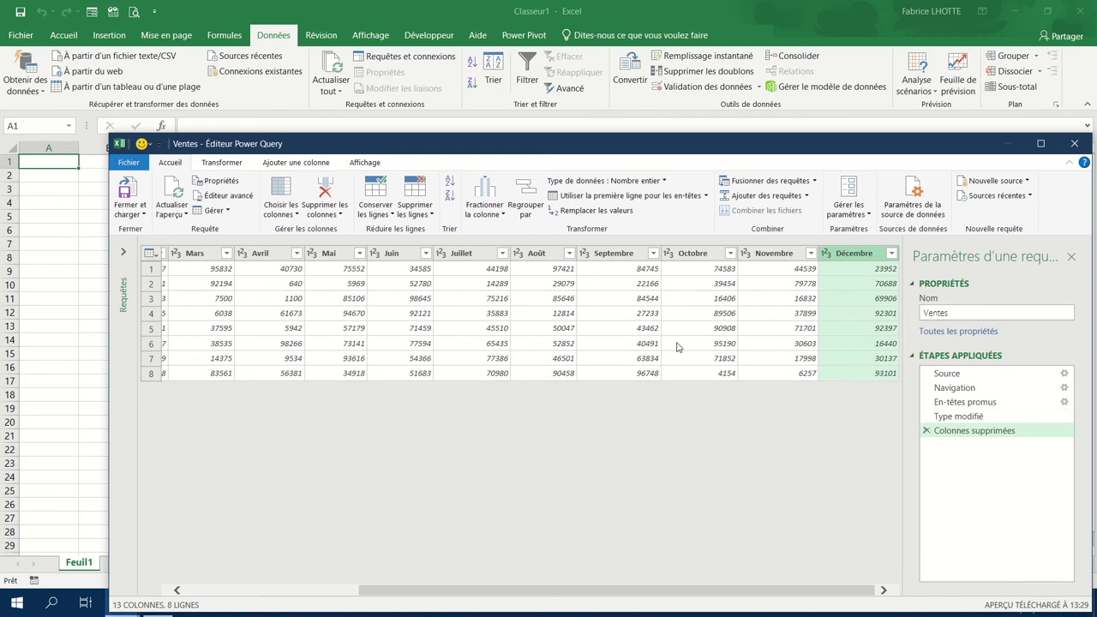
pyautogui.hscroll(-5, 677, 347)
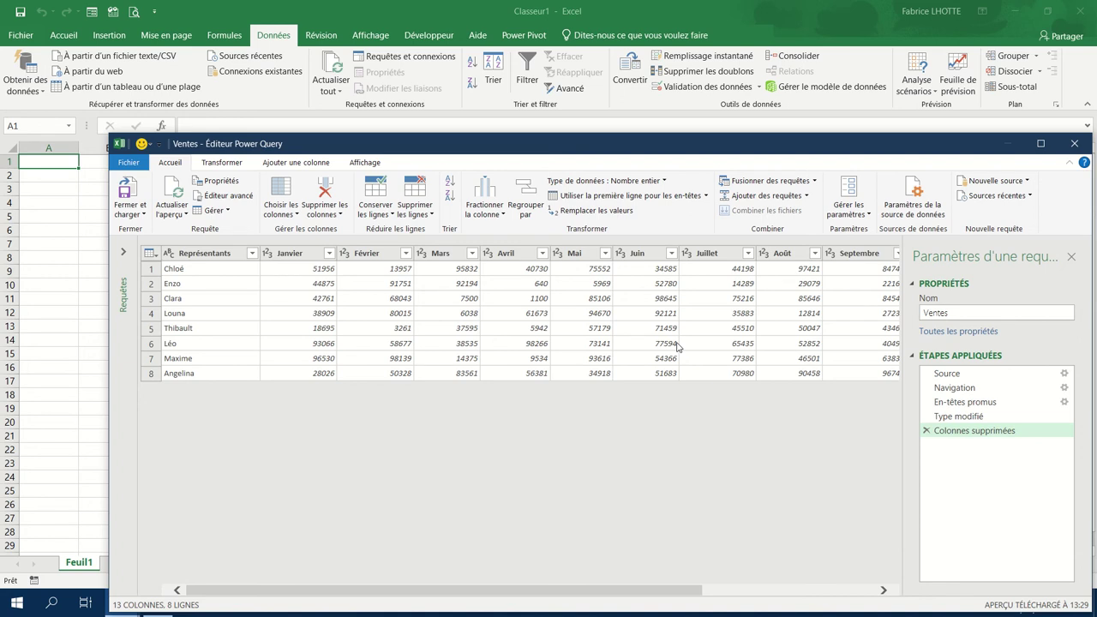
pyautogui.click(205, 253)
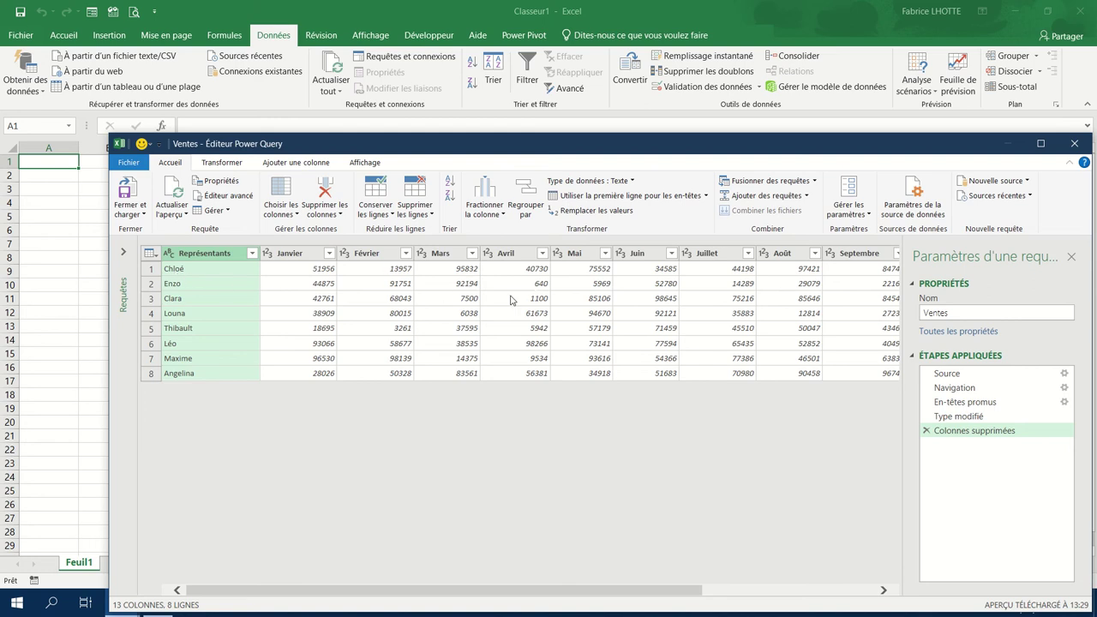
# Unpivot all columns except Représentants into Attribut and Valeur, then check the 96 resulting rows
pyautogui.click(226, 165)
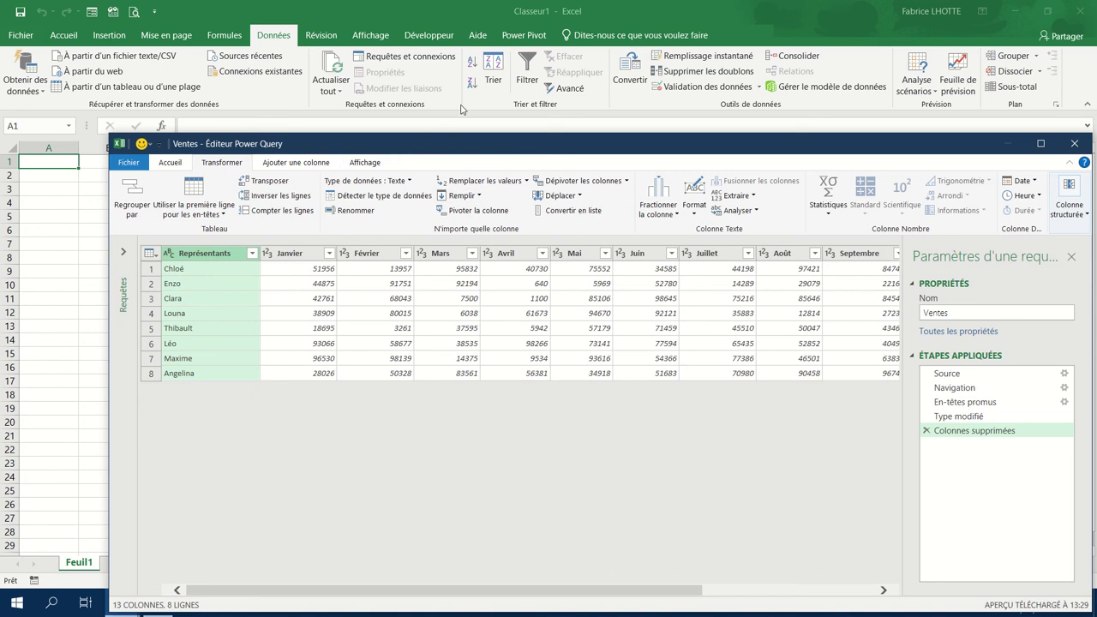
pyautogui.moveTo(446, 3)
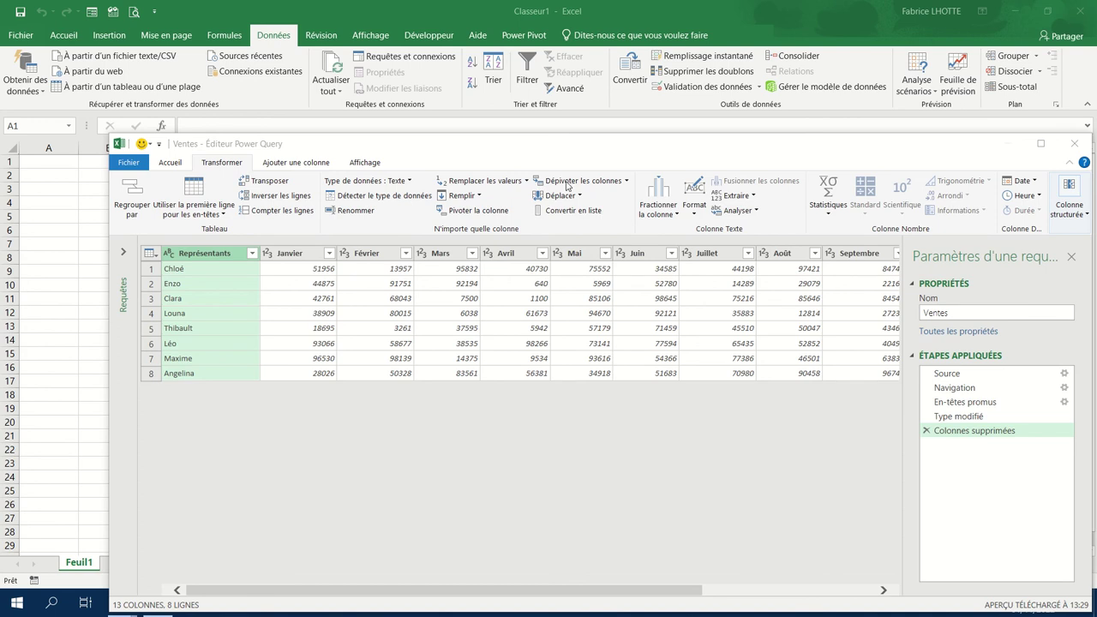
pyautogui.click(626, 181)
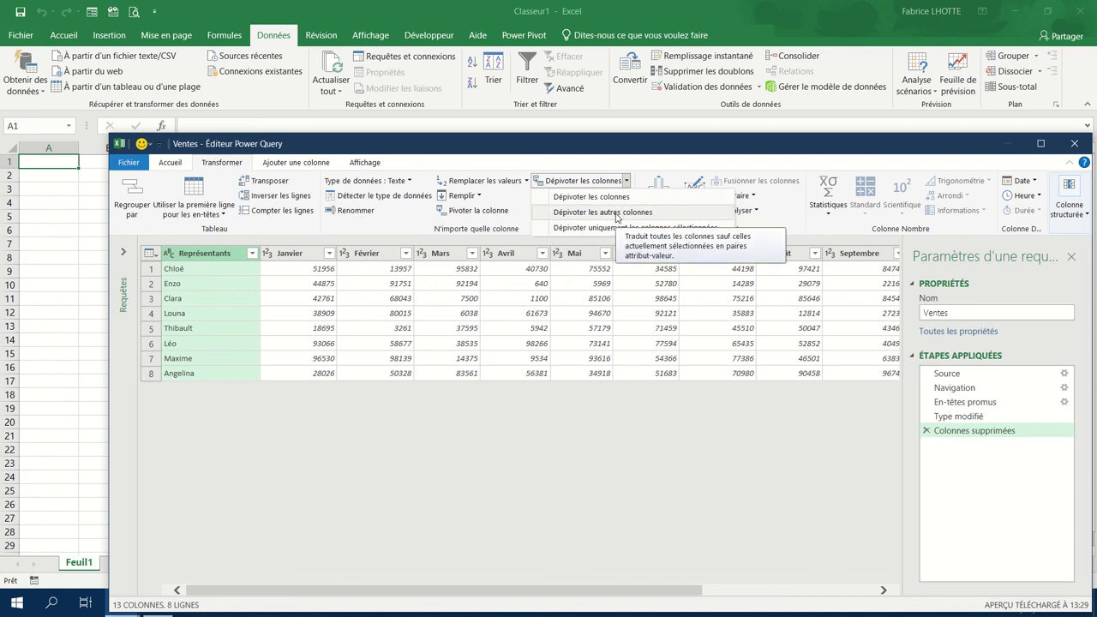
pyautogui.click(617, 215)
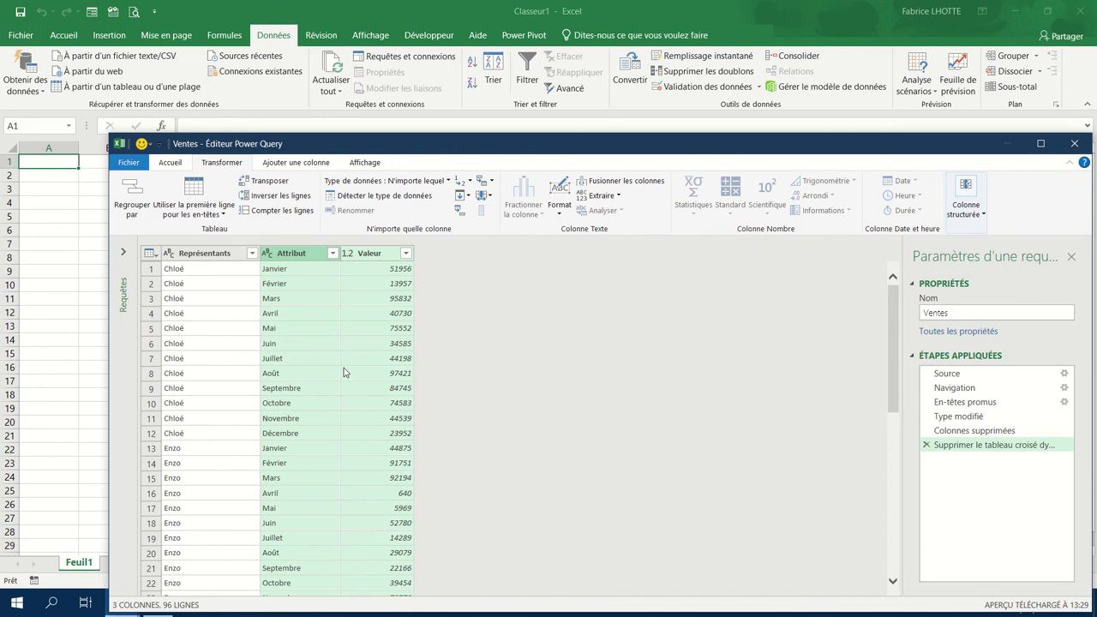
pyautogui.scroll(-3, 350, 420)
pyautogui.scroll(-3, 350, 420)
pyautogui.scroll(-4, 350, 420)
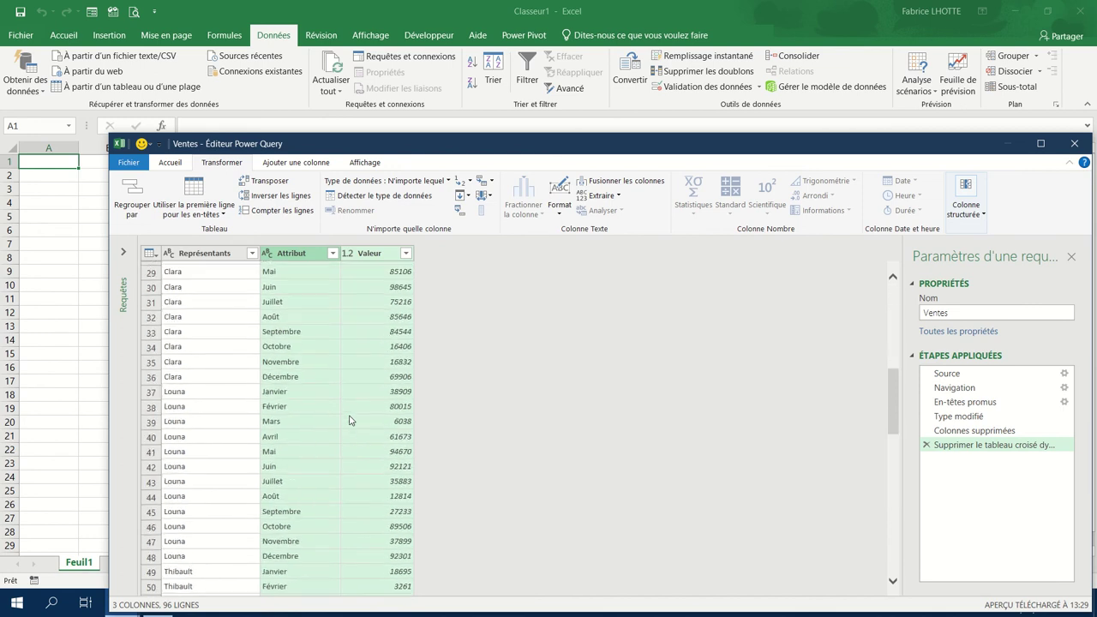
pyautogui.scroll(-4, 350, 420)
pyautogui.scroll(-4, 350, 420)
pyautogui.scroll(-4, 350, 420)
pyautogui.scroll(-4, 350, 420)
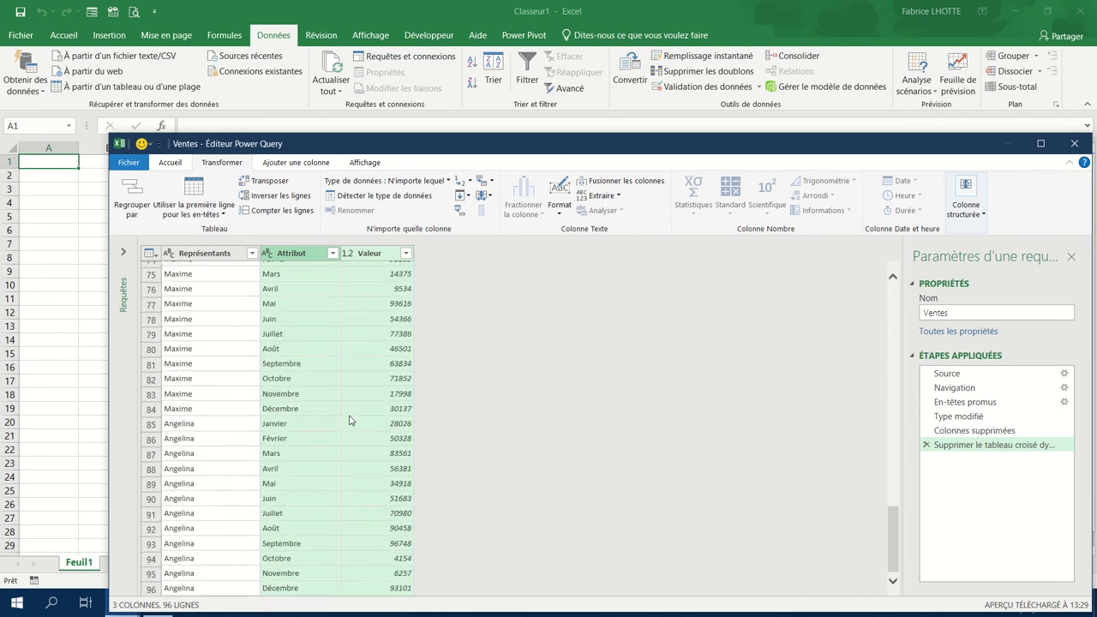
pyautogui.scroll(10, 350, 420)
pyautogui.scroll(15, 350, 421)
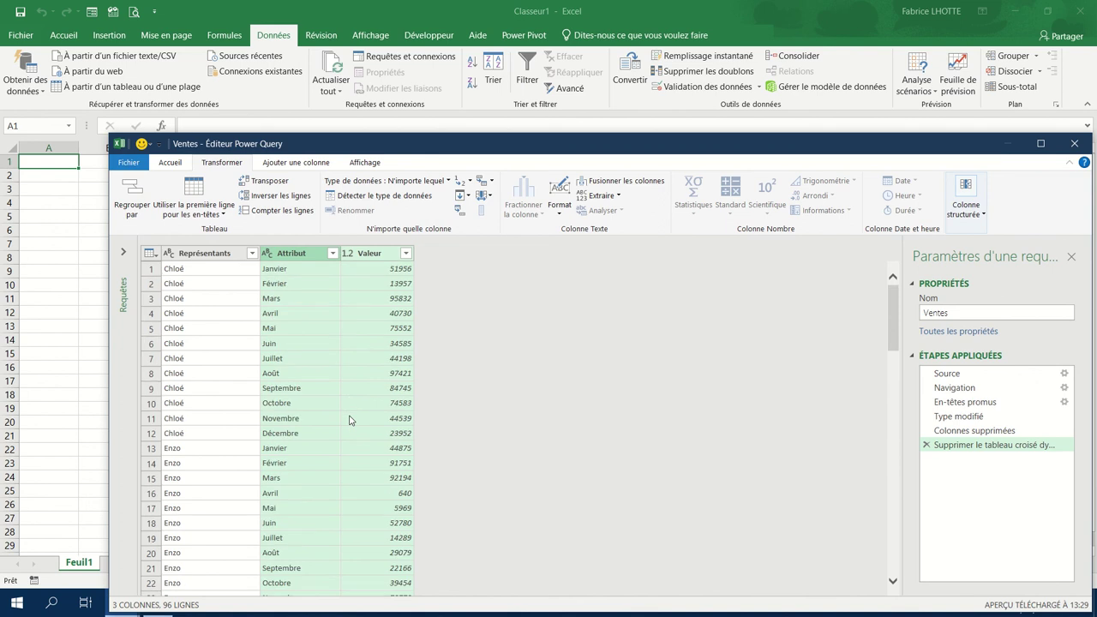
# Rename the Attribut column to mois and the Valeur column to CA
pyautogui.doubleClick(297, 253)
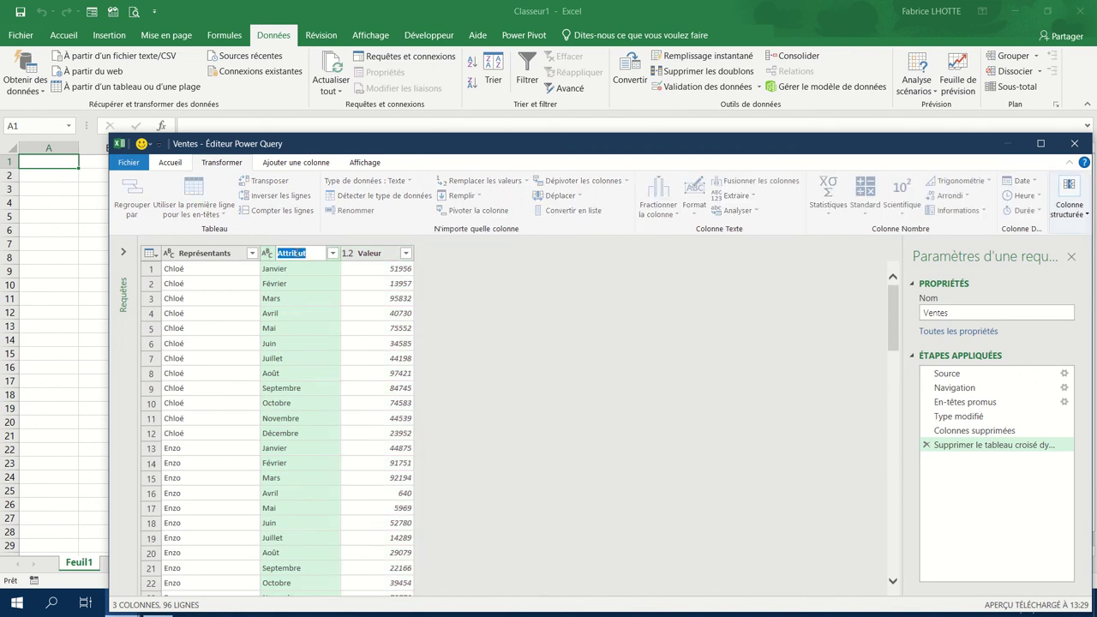
pyautogui.write('mois')
pyautogui.press('Return')
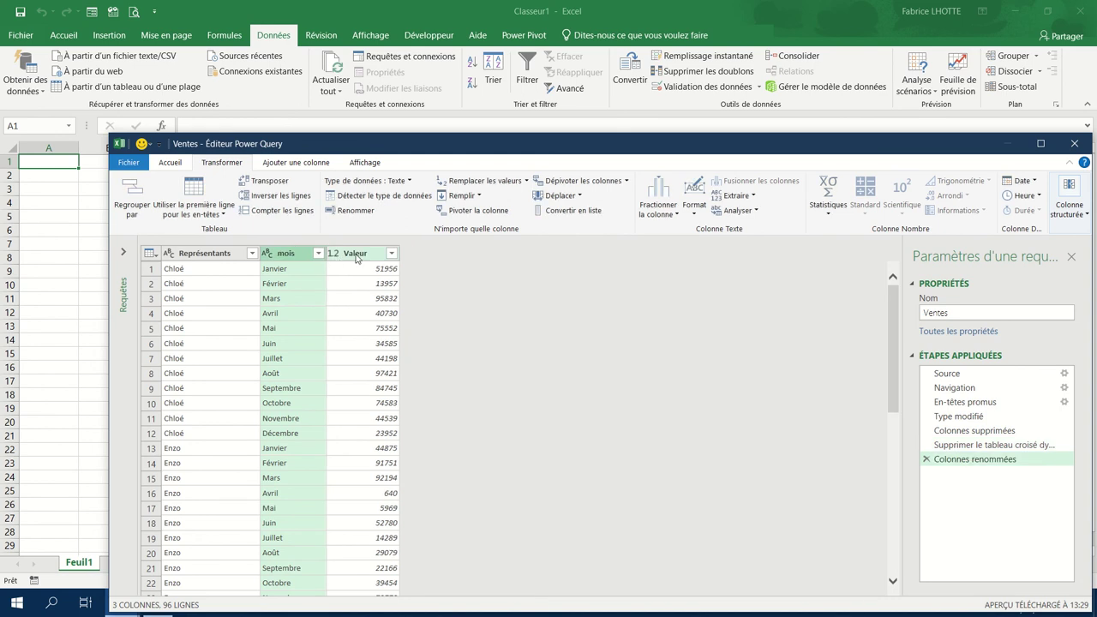
pyautogui.click(354, 257)
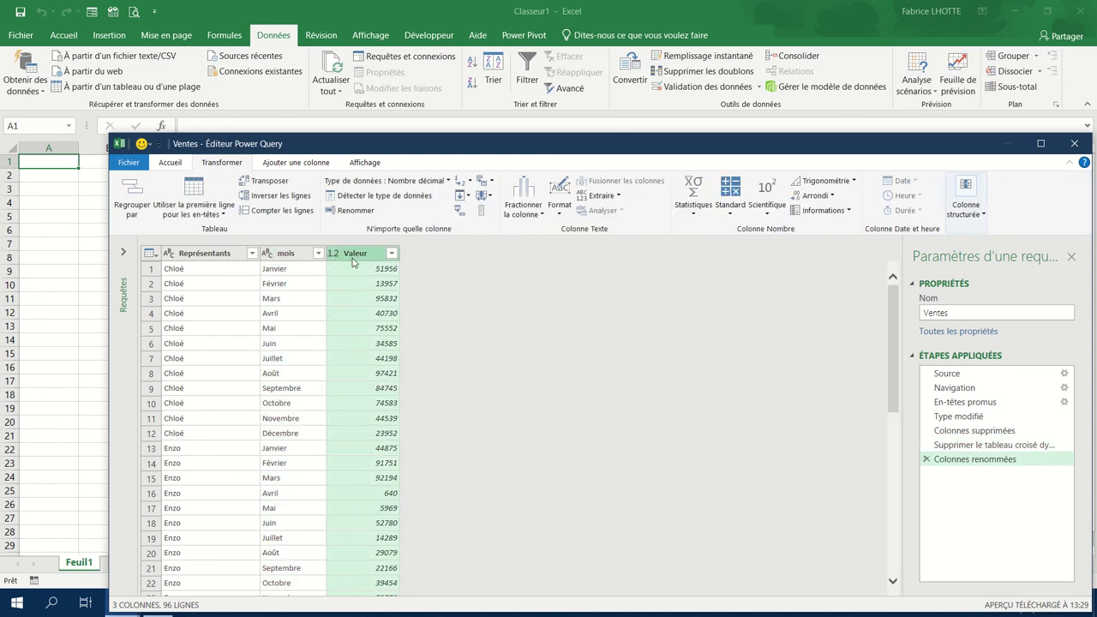
pyautogui.doubleClick(353, 255)
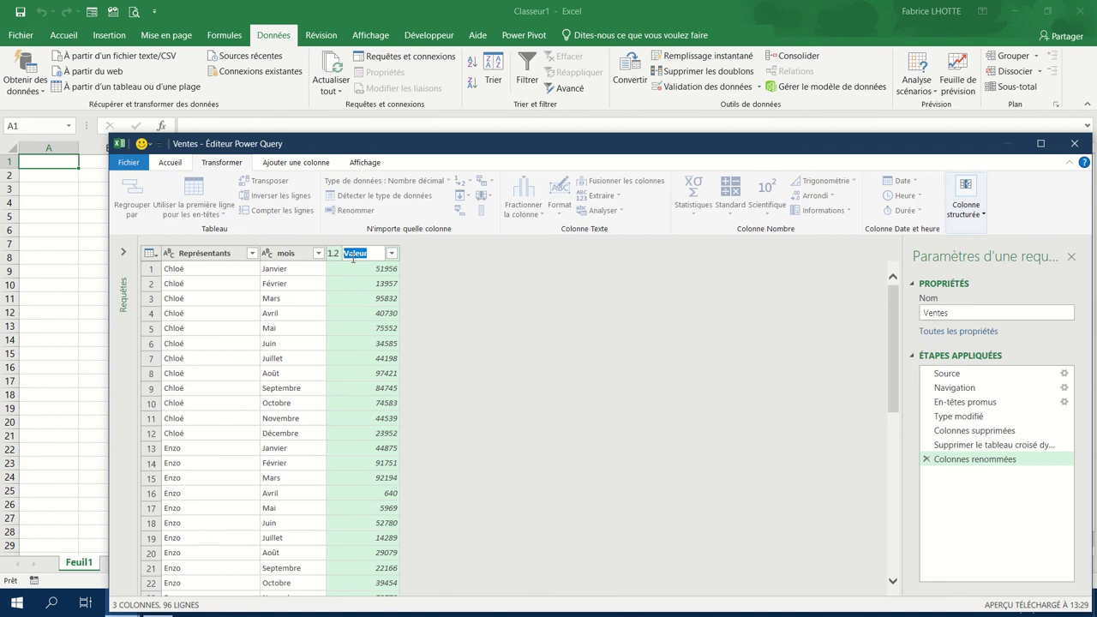
pyautogui.write('CA')
pyautogui.press('Return')
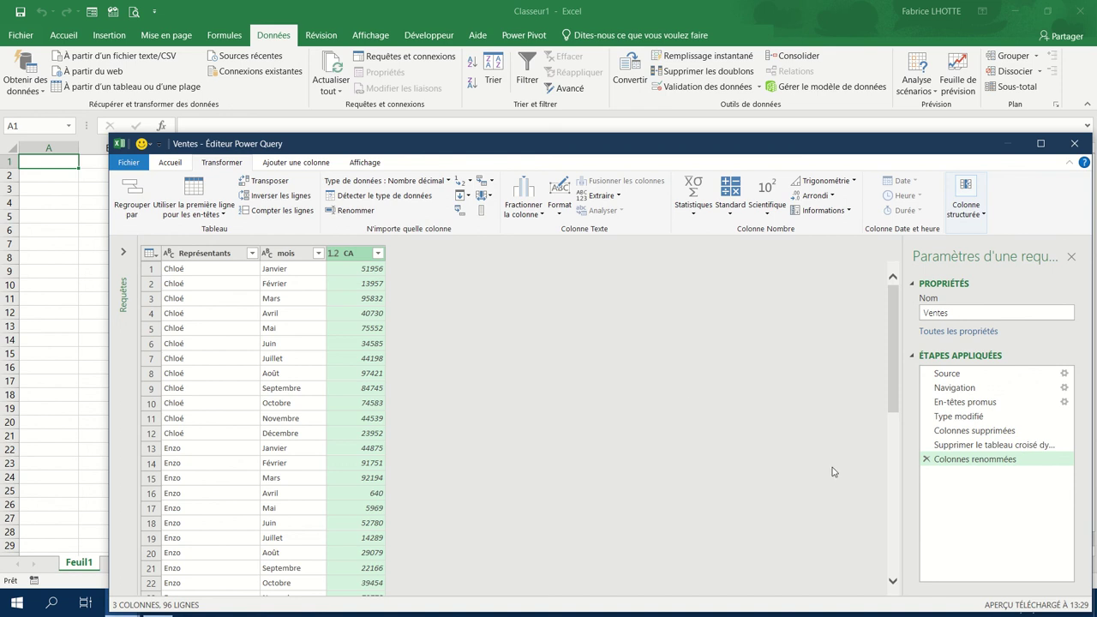
# Close and load the query as a Rapport de tableau croisé dynamique on a new worksheet
pyautogui.click(310, 400)
pyautogui.click(125, 163)
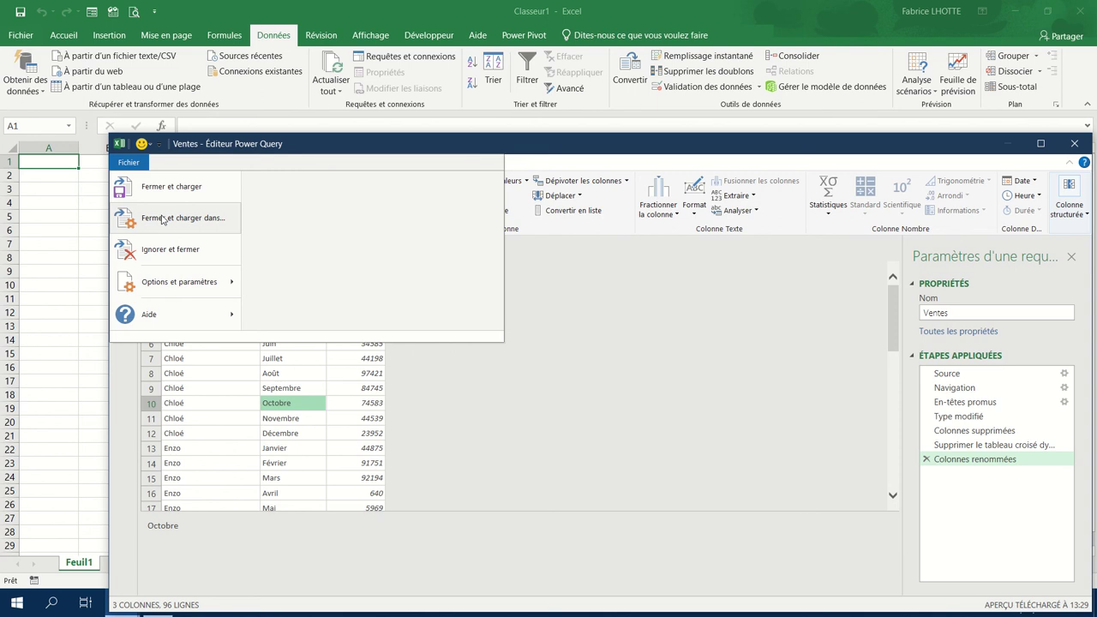
pyautogui.click(160, 221)
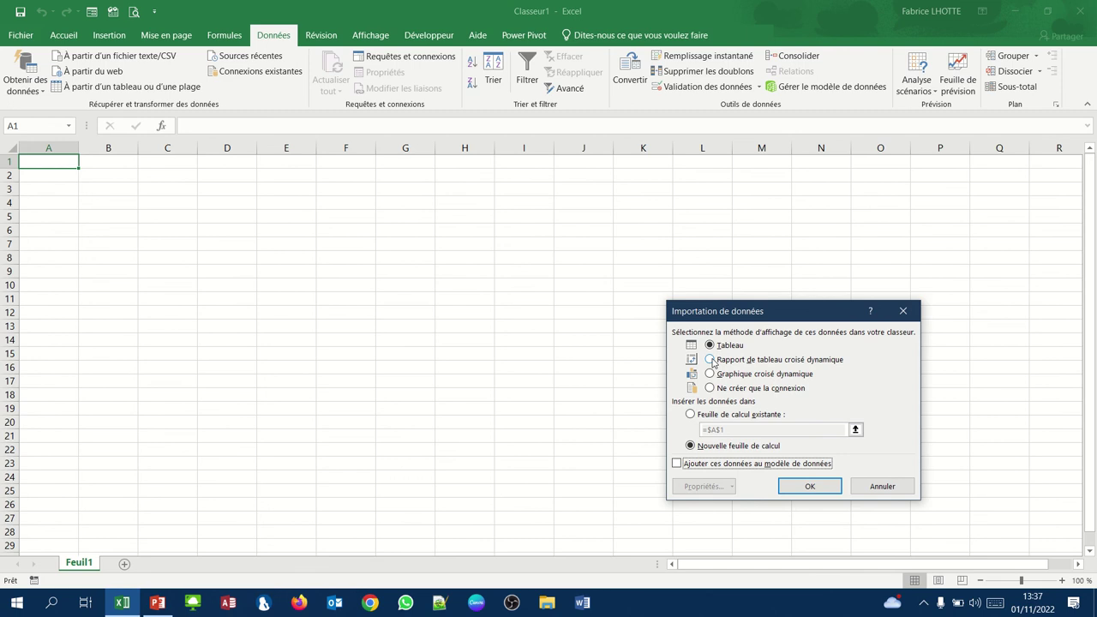
pyautogui.click(711, 361)
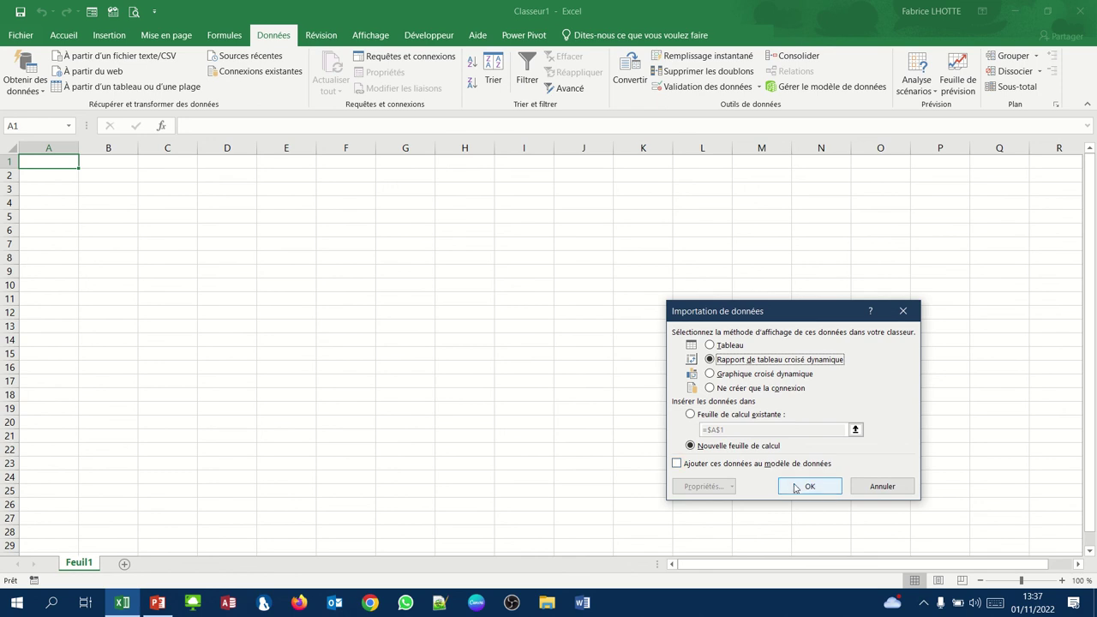
pyautogui.click(796, 487)
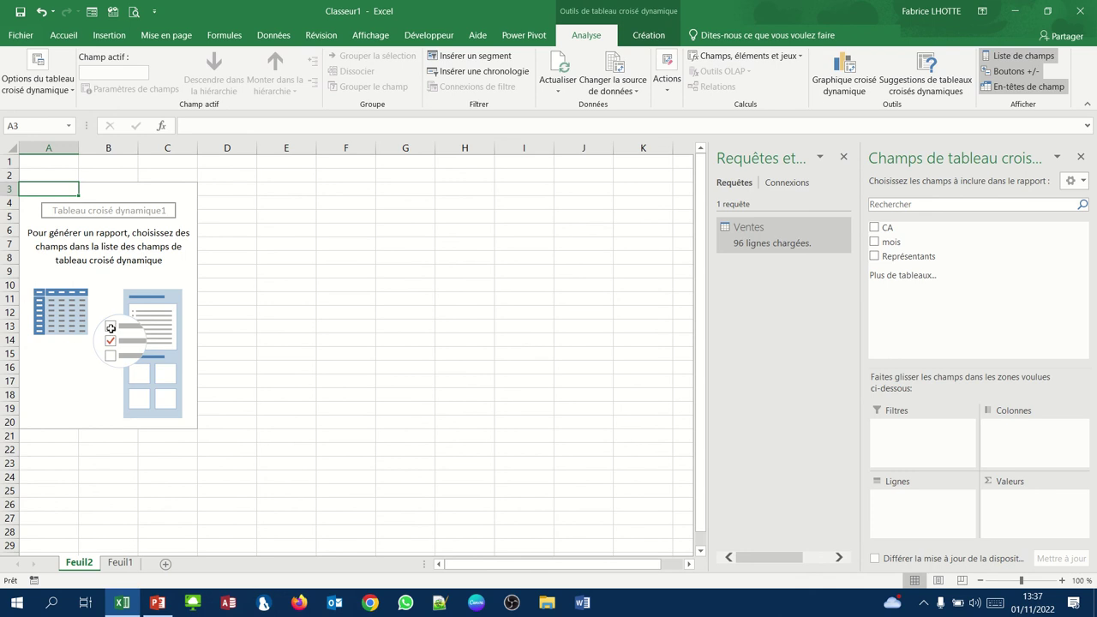
# Add Représentants, mois and CA to the PivotTable, moving mois into the Colonnes area
pyautogui.click(875, 259)
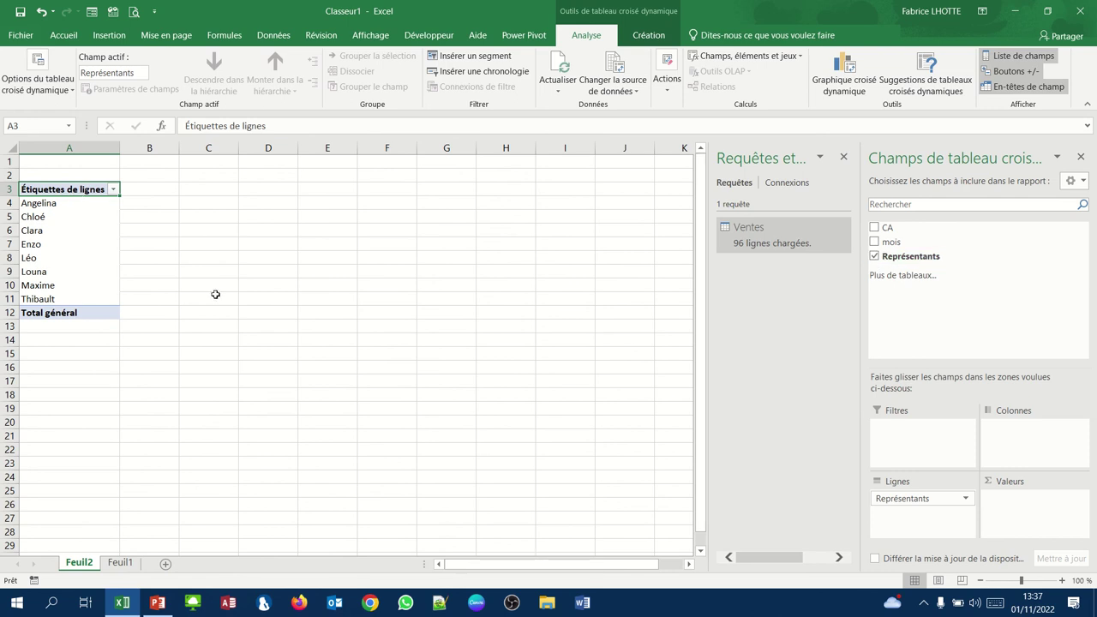
pyautogui.click(875, 244)
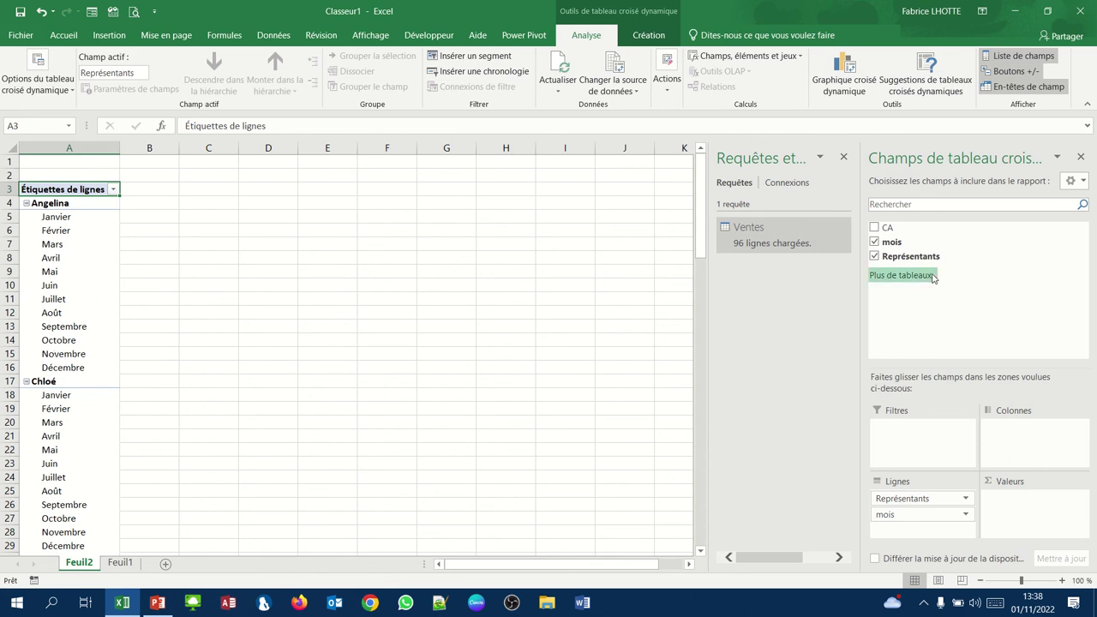
pyautogui.click(874, 228)
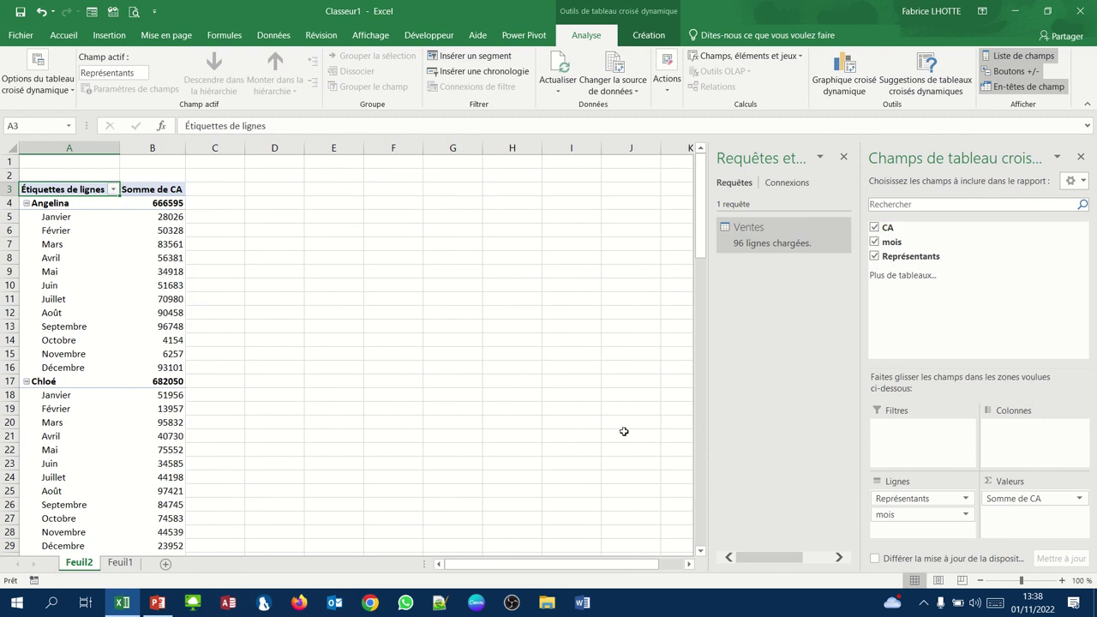
pyautogui.moveTo(907, 515); pyautogui.dragTo(1036, 447)
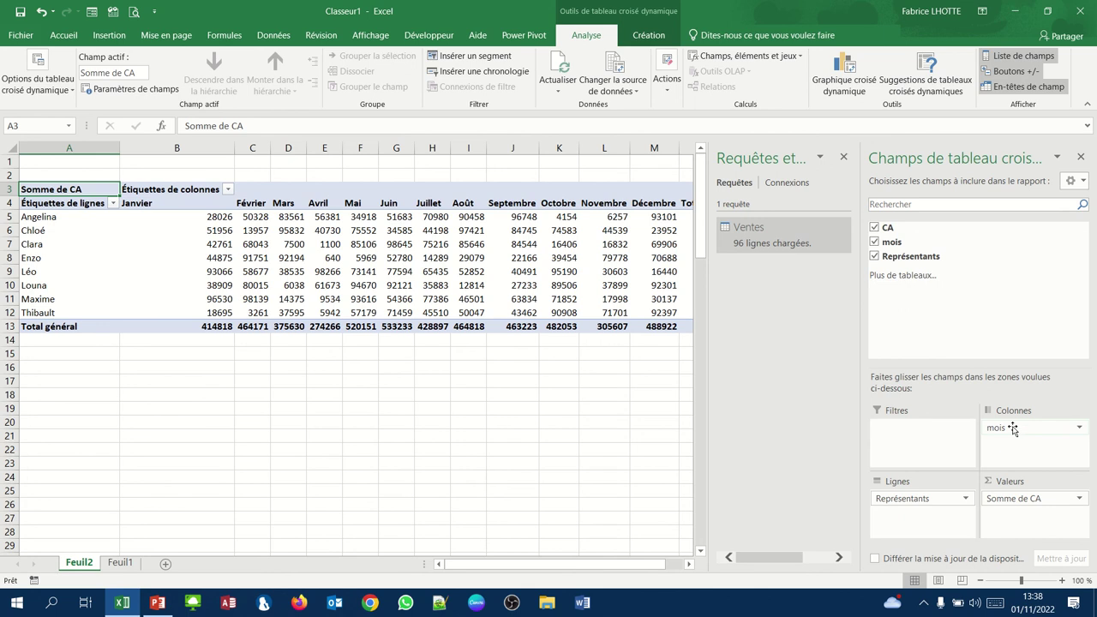
# Move the mois field from Colonnes back to Lignes beneath Représentants
pyautogui.moveTo(1014, 429); pyautogui.dragTo(886, 517)
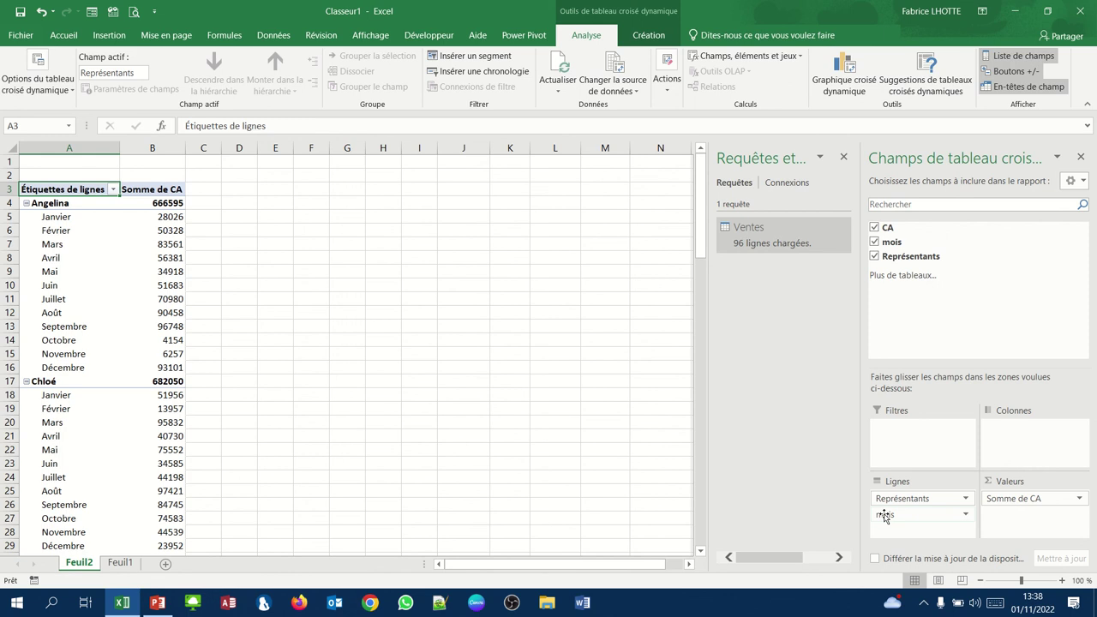
pyautogui.moveTo(413, 5)
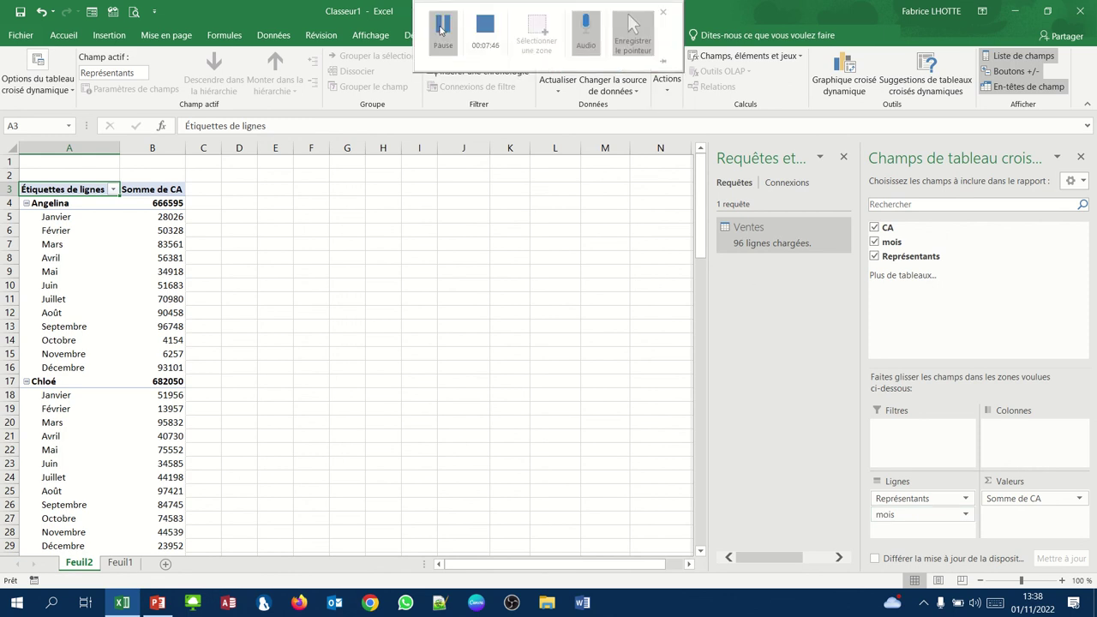